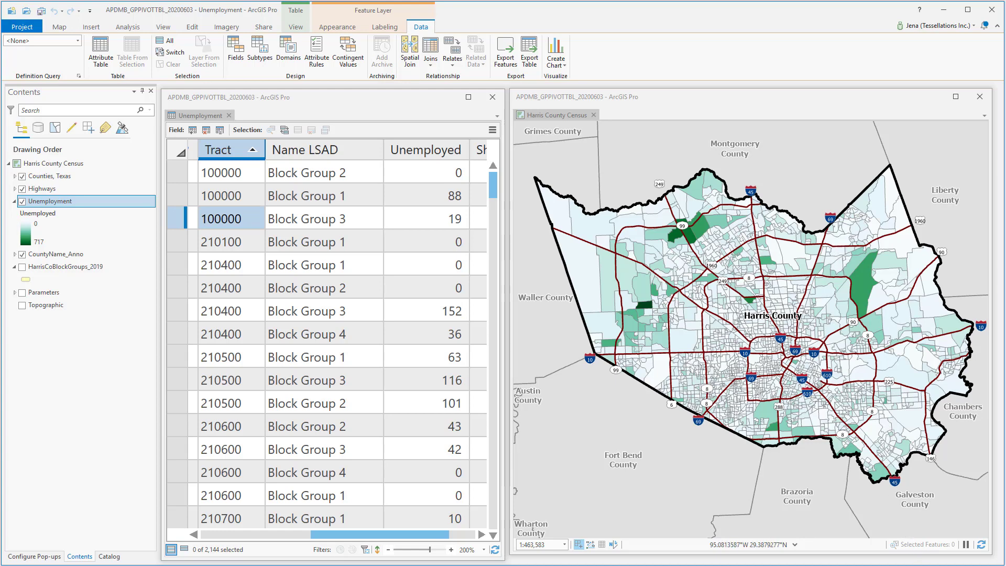
Step: After checking one block group's details, find the Pivot Table tool by searching 'plvot' and open it
click(859, 263)
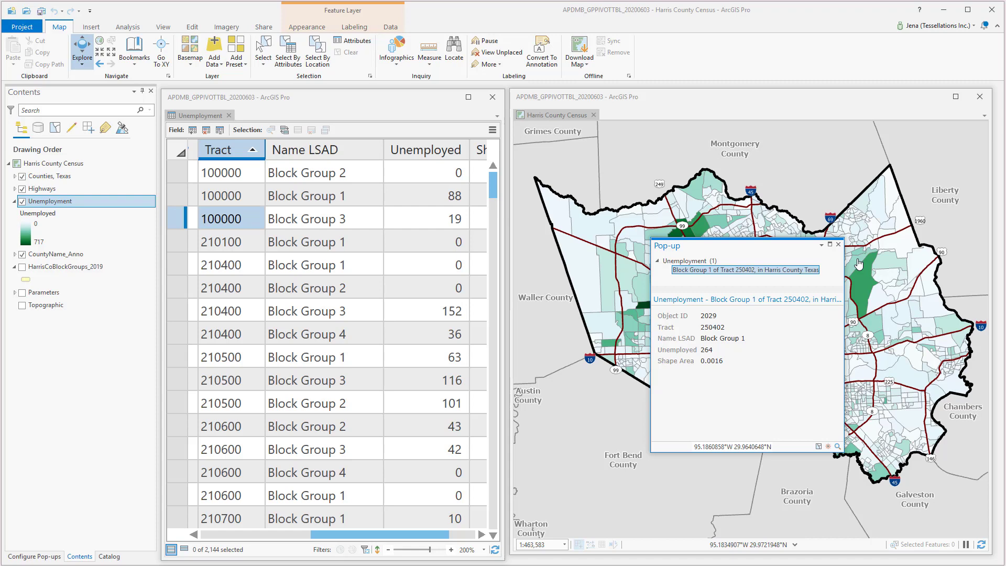
click(838, 245)
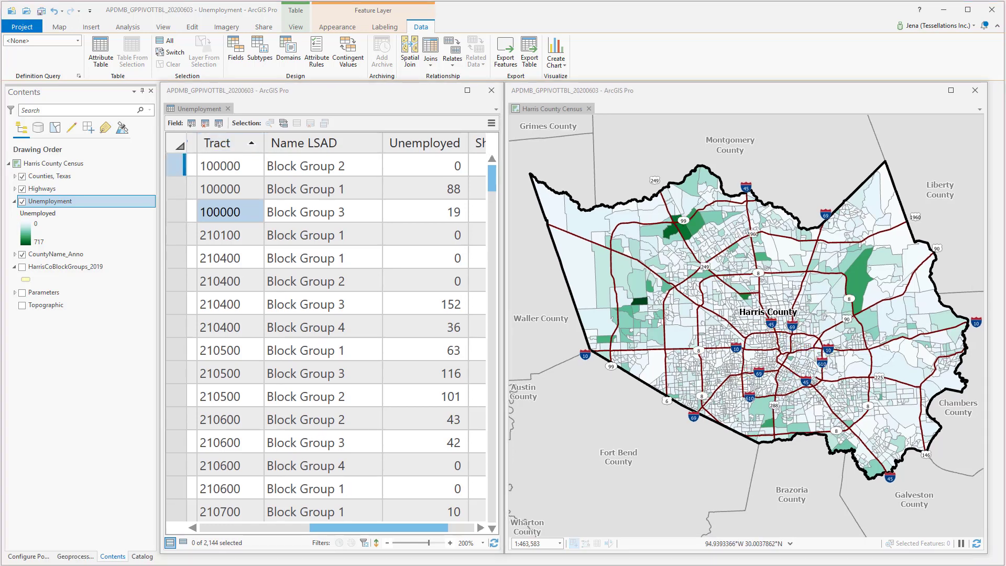
click(124, 29)
click(142, 47)
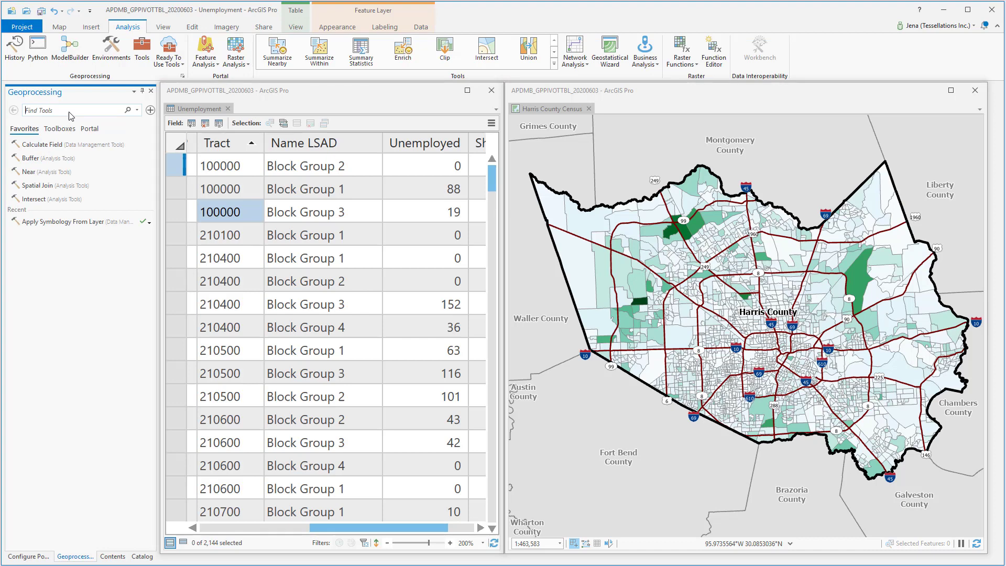
click(69, 112)
text(pl)
text(vot)
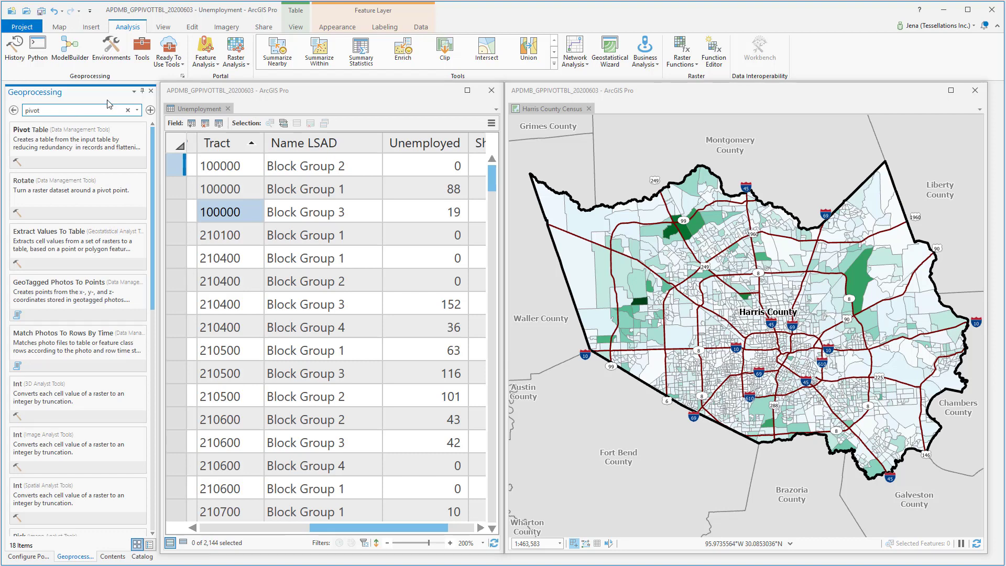
click(70, 151)
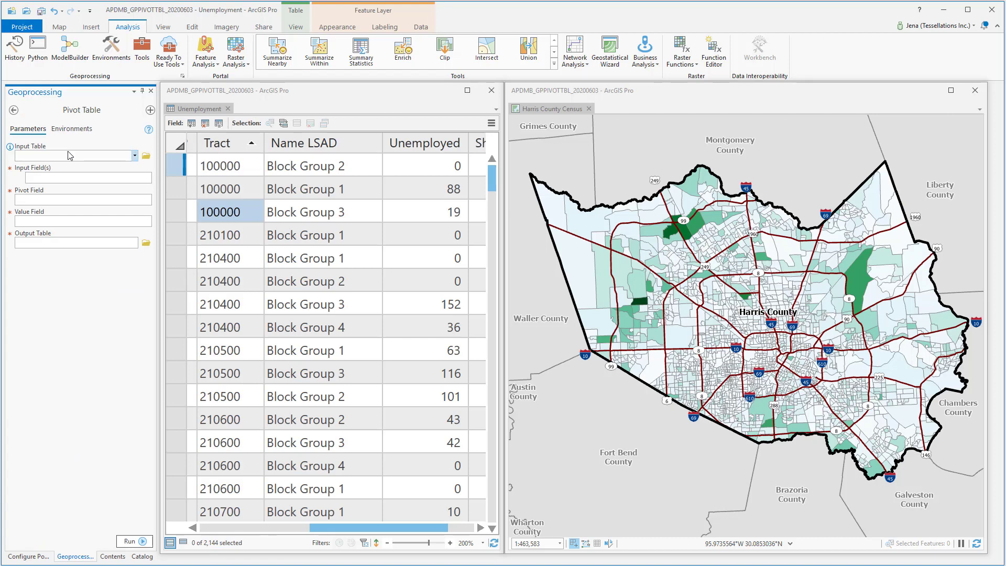
Step: Create a new model and add the Pivot Table tool to it
click(70, 50)
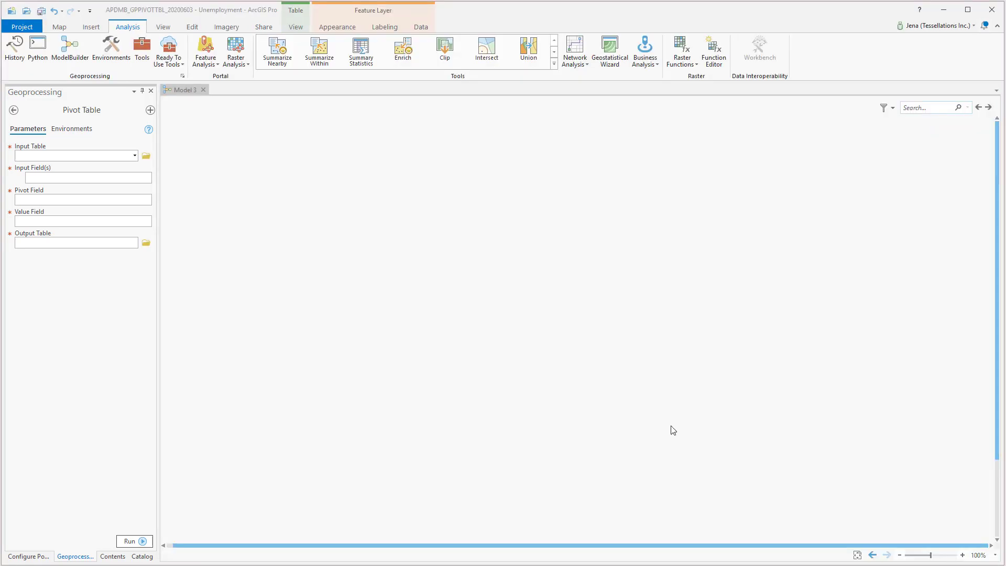
click(14, 110)
drag(30, 130, 438, 234)
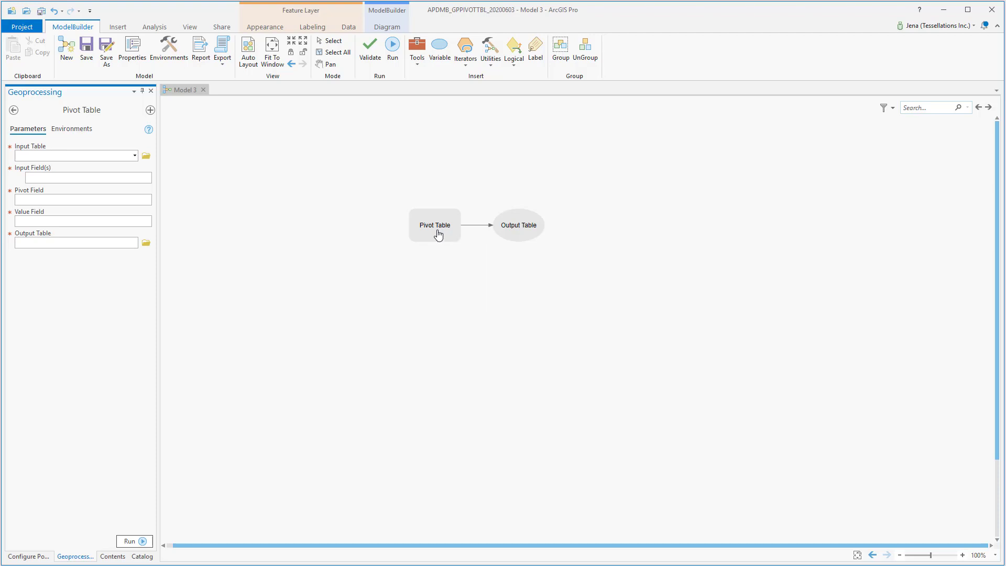
Step: Copy and paste the Pivot Table process, placing the copy below the original
click(438, 235)
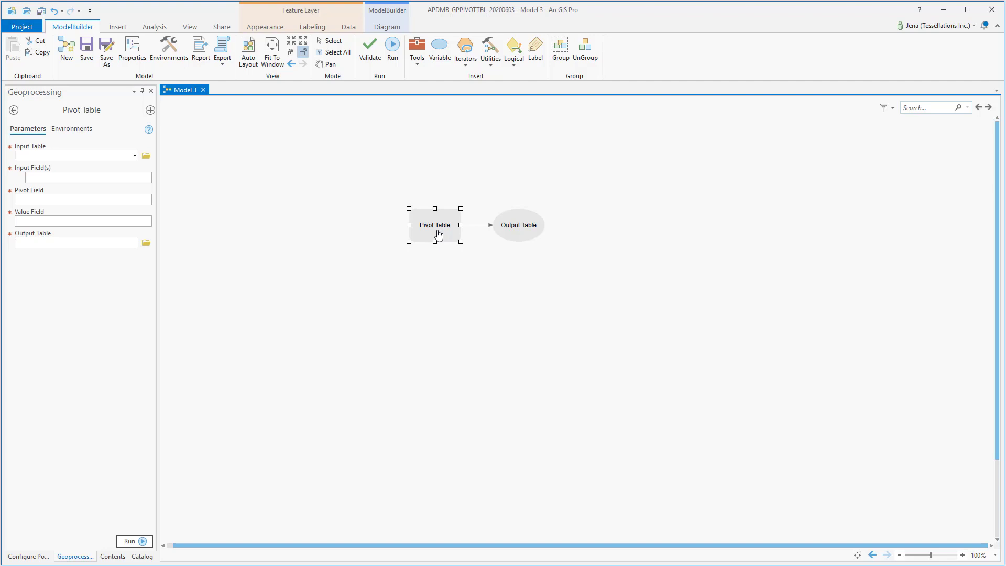
key(ctrl+c)
click(449, 312)
key(ctrl+v)
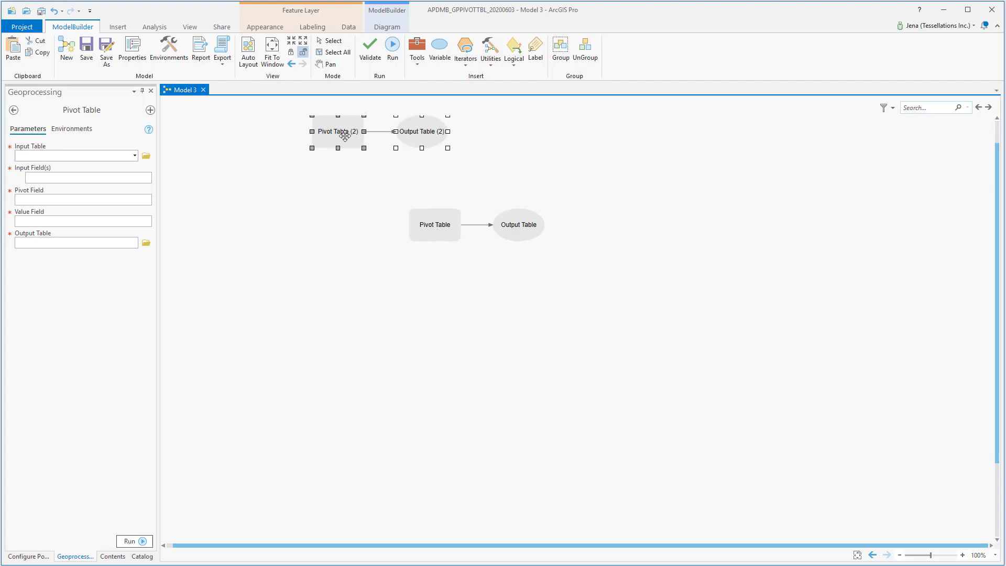
drag(345, 136, 508, 278)
click(784, 433)
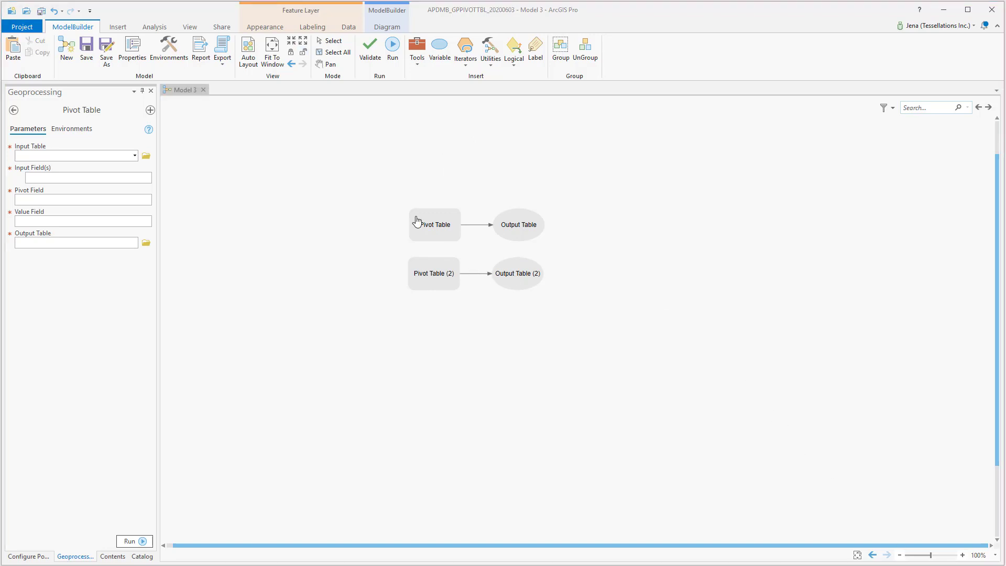
Step: Set Pivot Table input Unemployment, input field Tract, pivot field Name LSAD, value field Unemployed
double_click(440, 232)
click(626, 143)
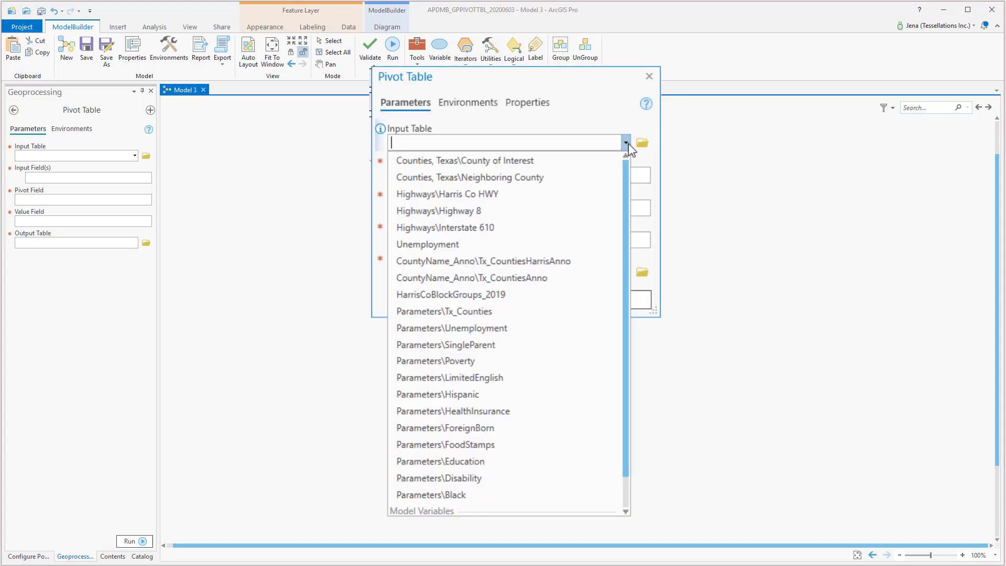
click(435, 244)
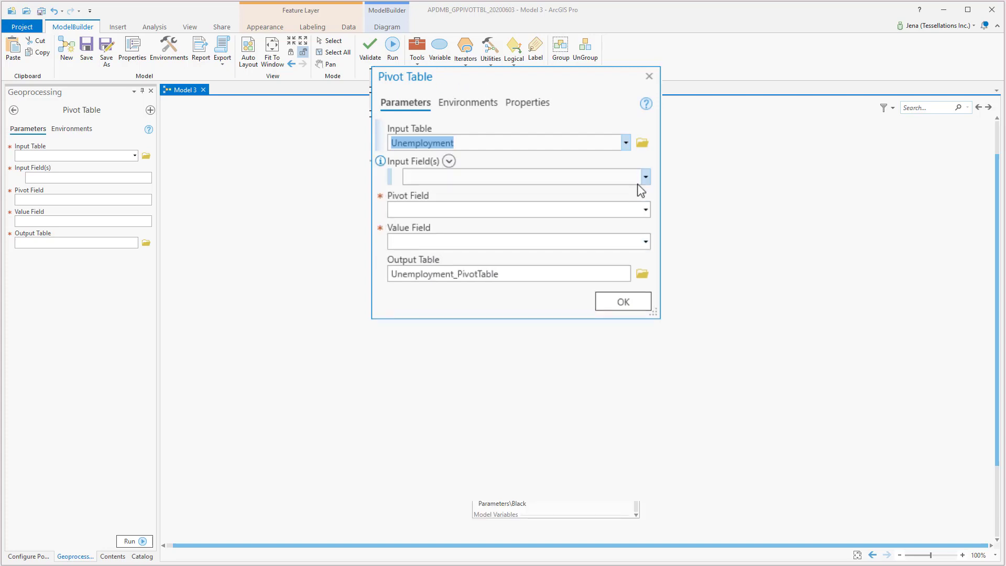
click(646, 178)
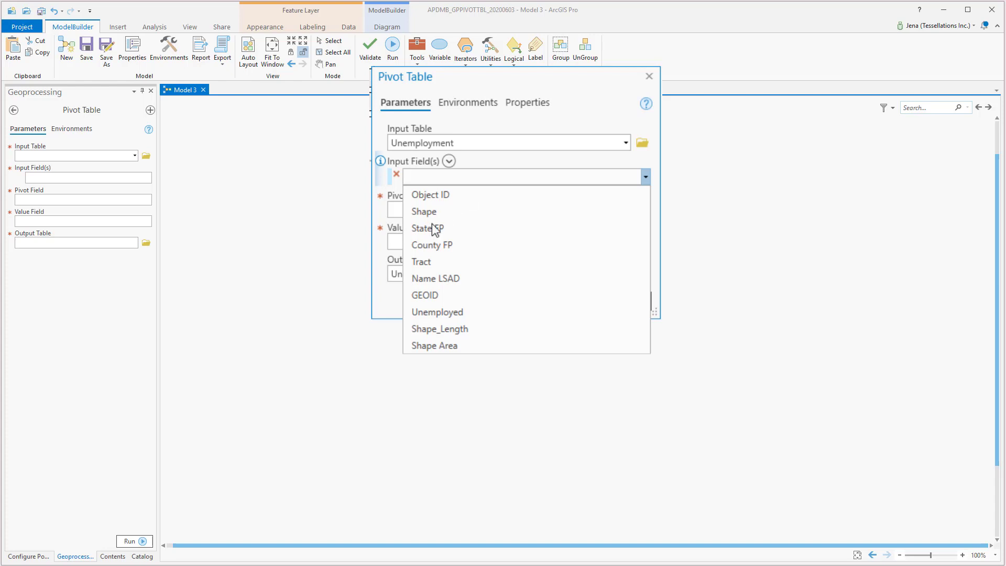
click(421, 263)
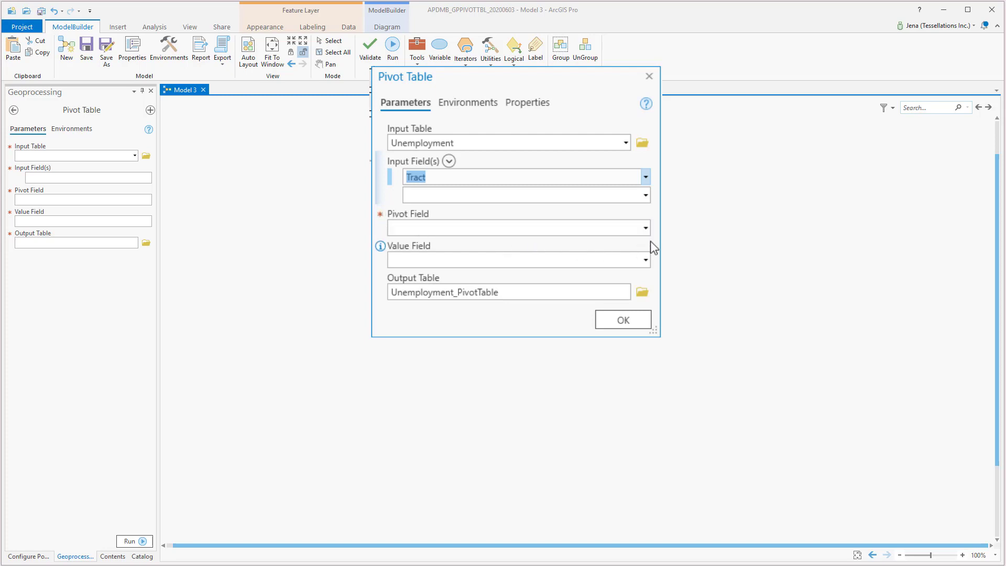
click(646, 228)
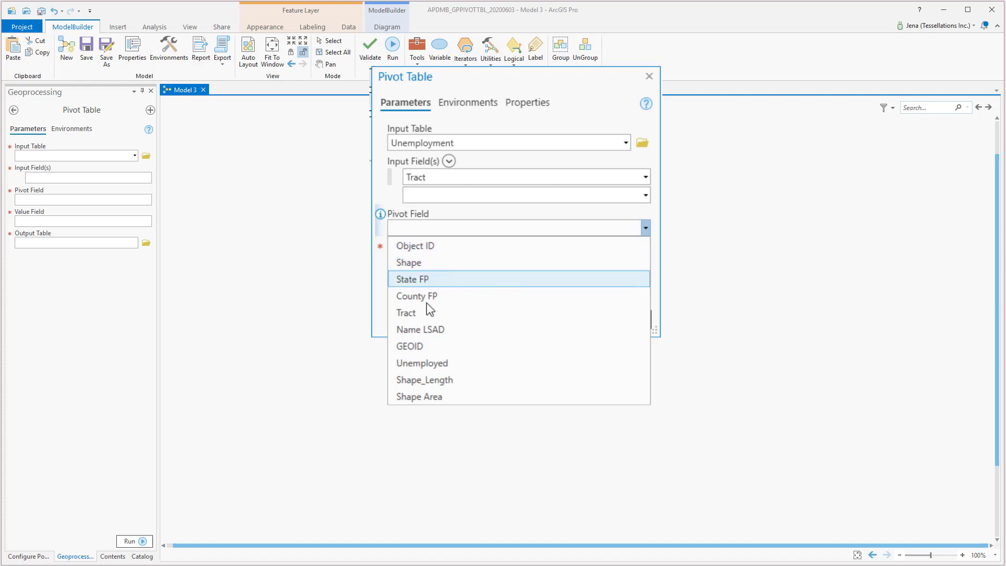
click(422, 328)
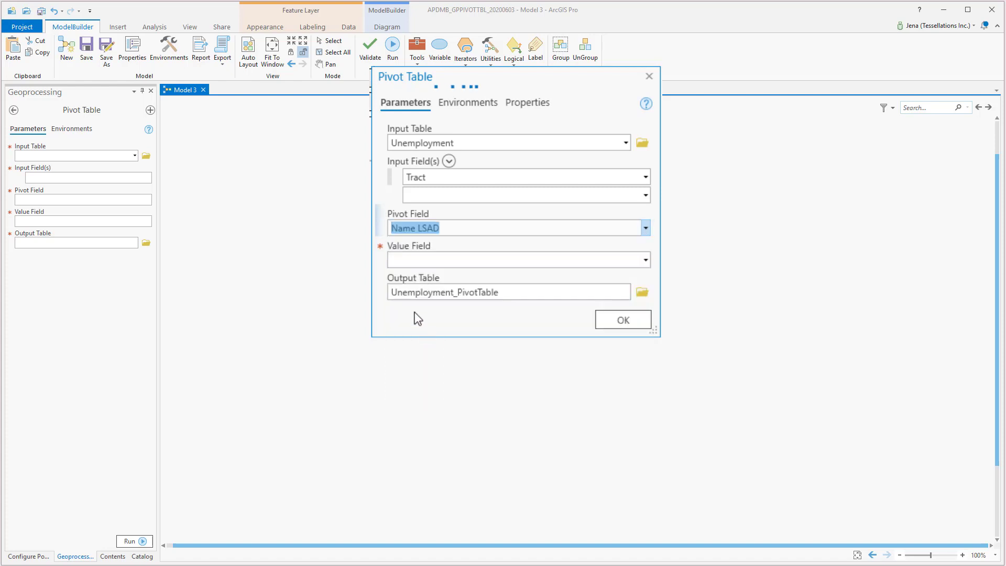
click(646, 262)
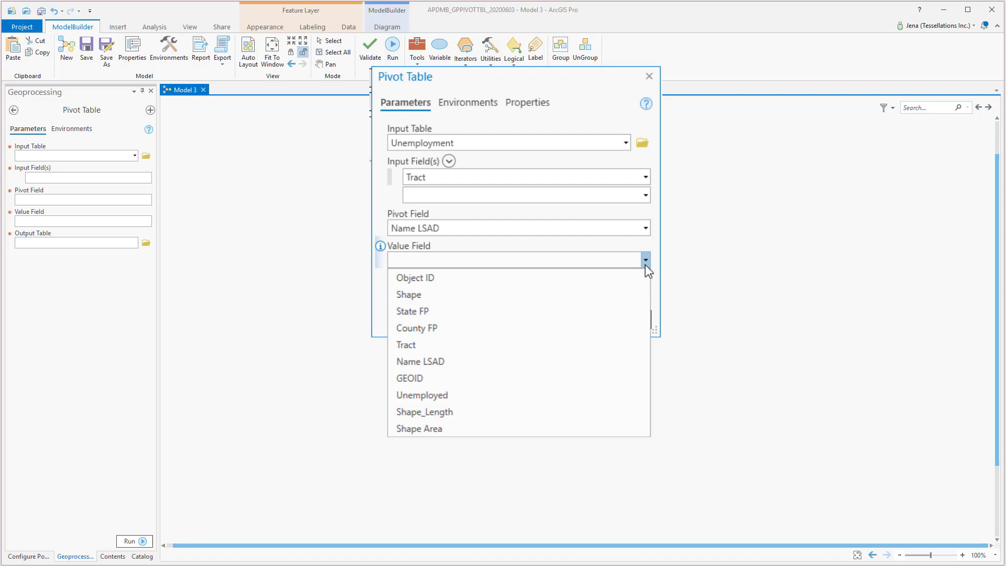
click(425, 397)
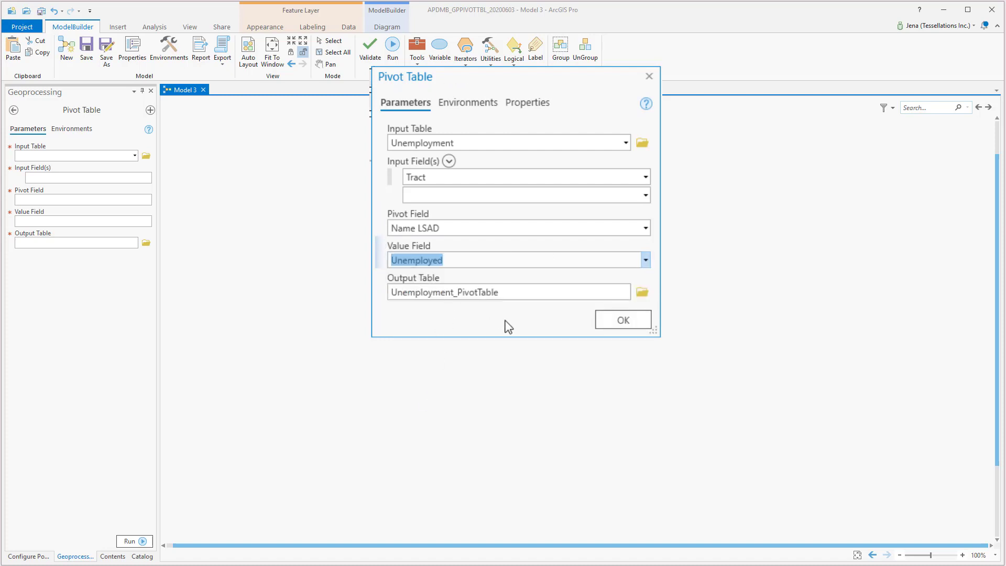
click(437, 297)
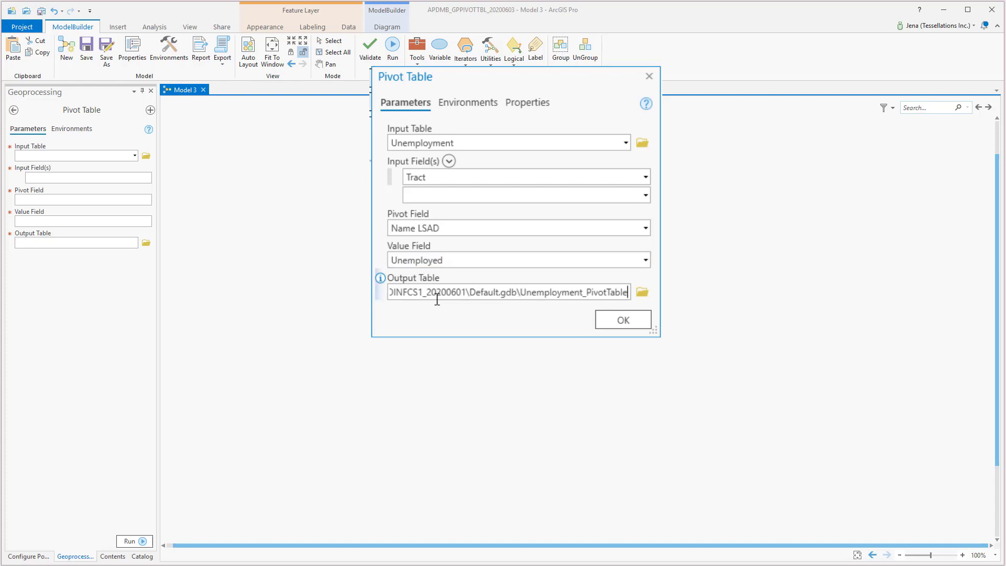
Step: Run the model and add the Unemployment_PivotTable output to the map's Contents
click(624, 319)
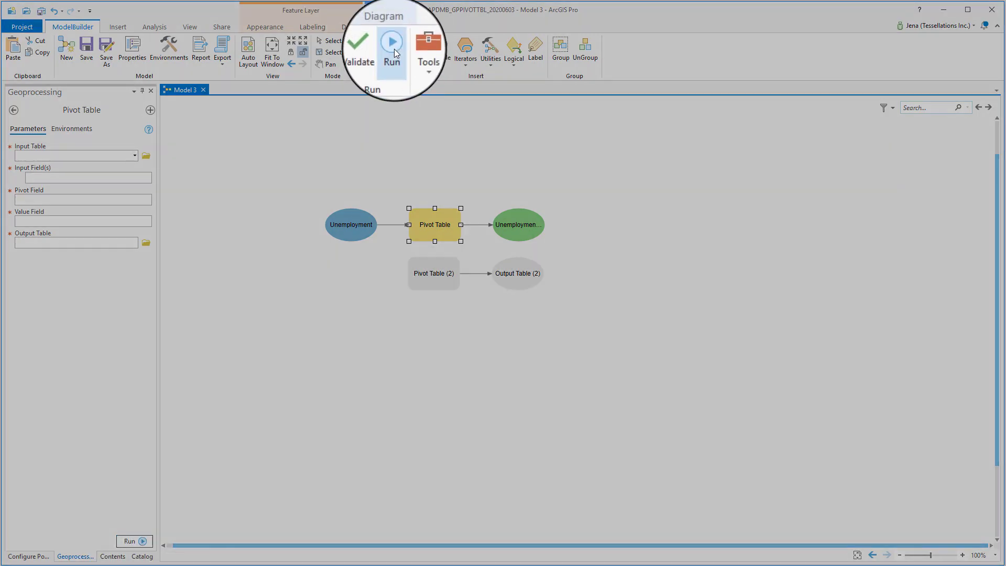
click(394, 49)
right_click(526, 231)
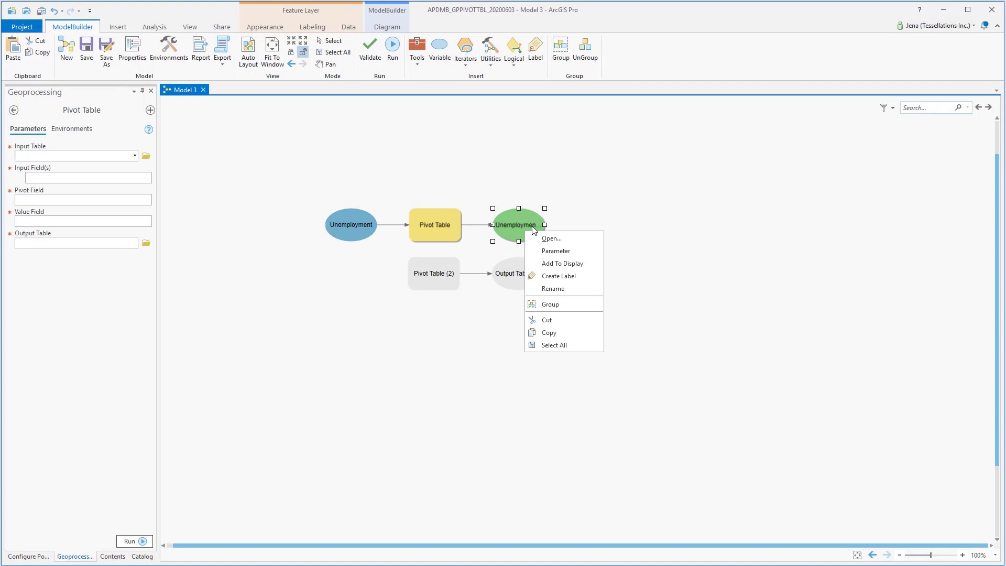
click(562, 264)
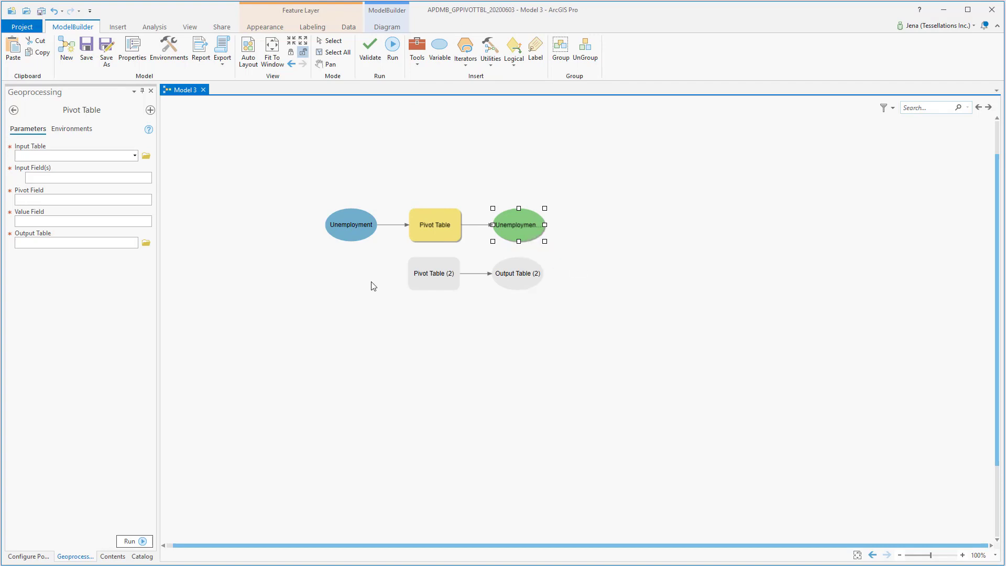
click(113, 556)
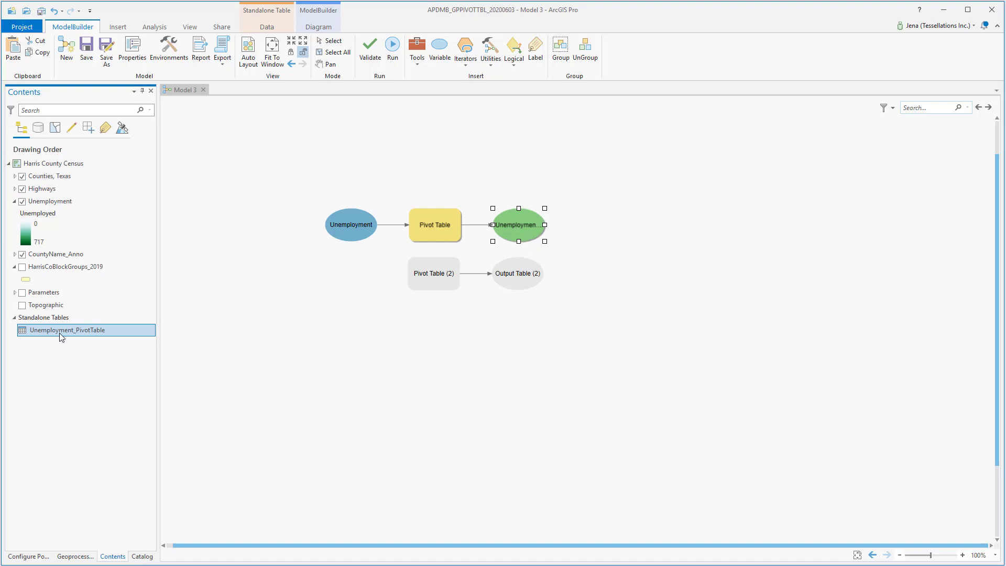
Step: Open the 786-row Unemployment_PivotTable and float the original Unemployment table beside it
right_click(95, 335)
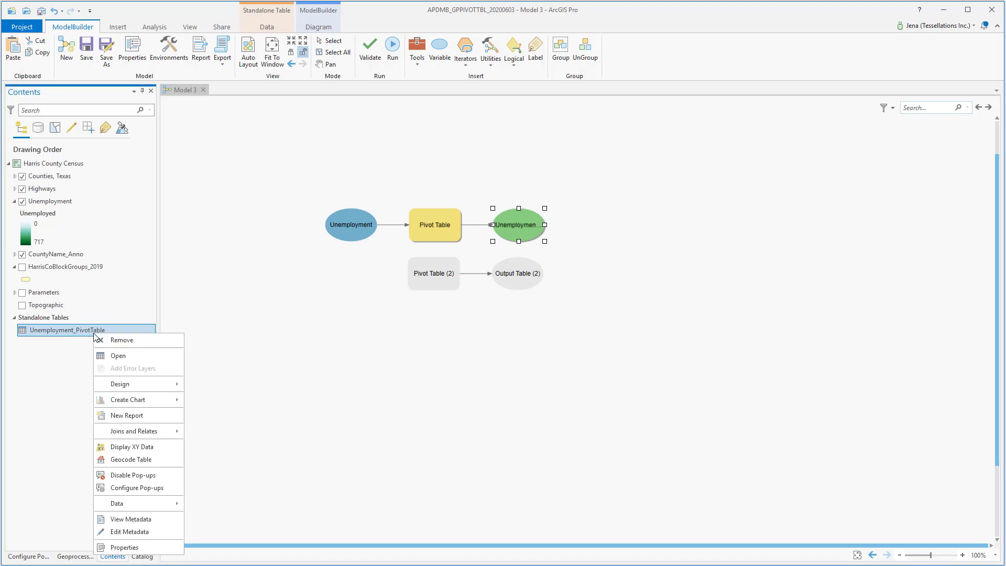
click(118, 356)
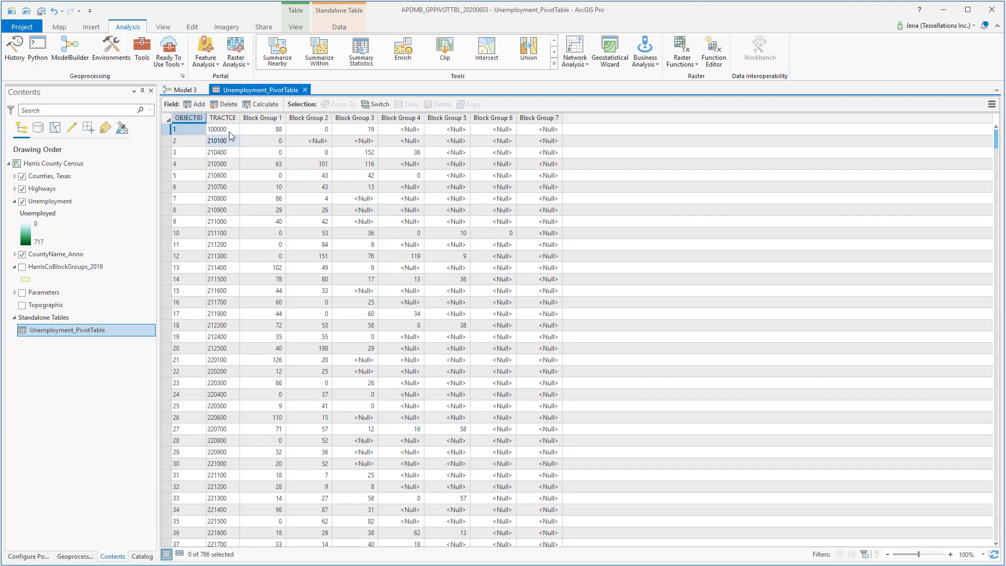
drag(1005, 118, 604, 113)
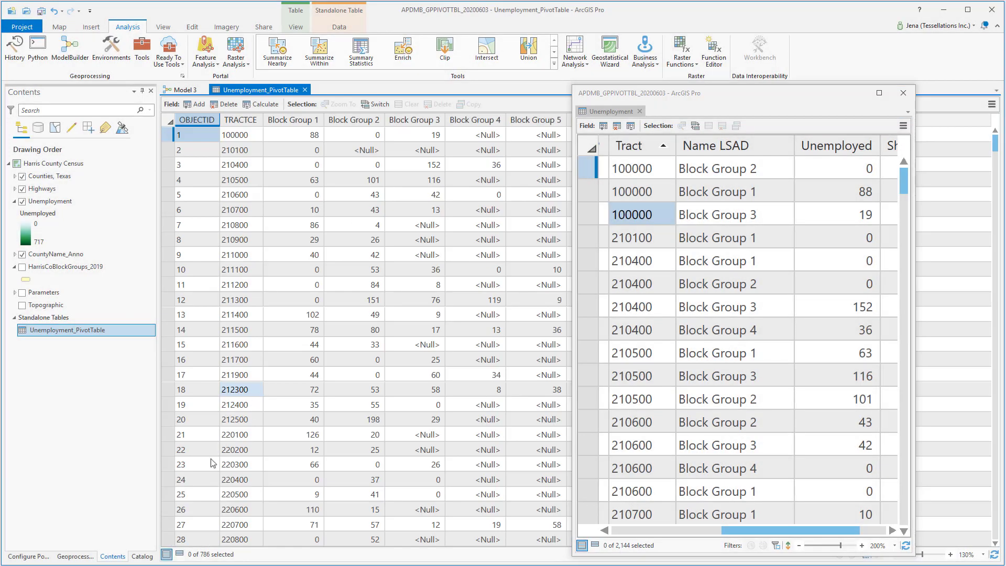
scroll(211, 466, up, 3)
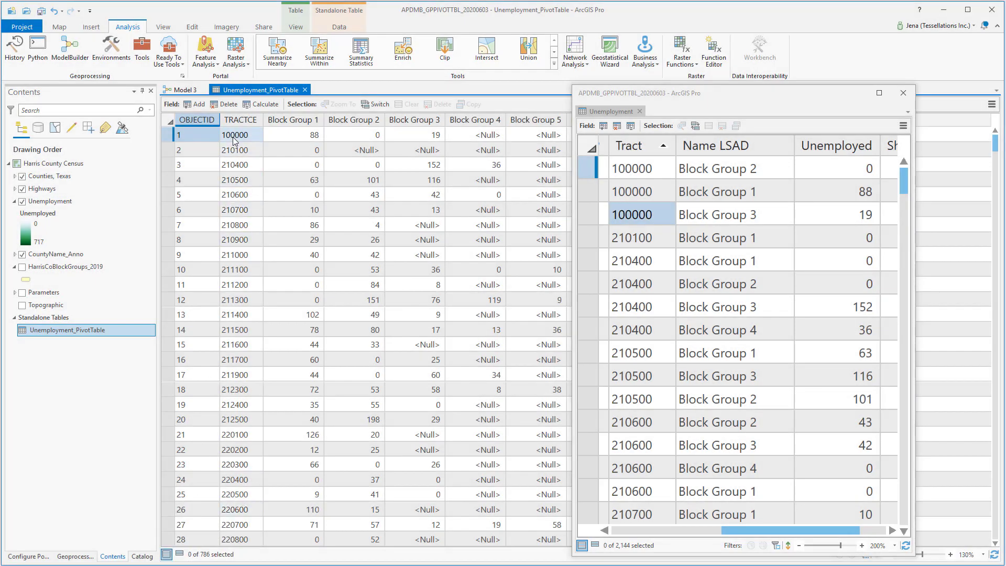
click(241, 150)
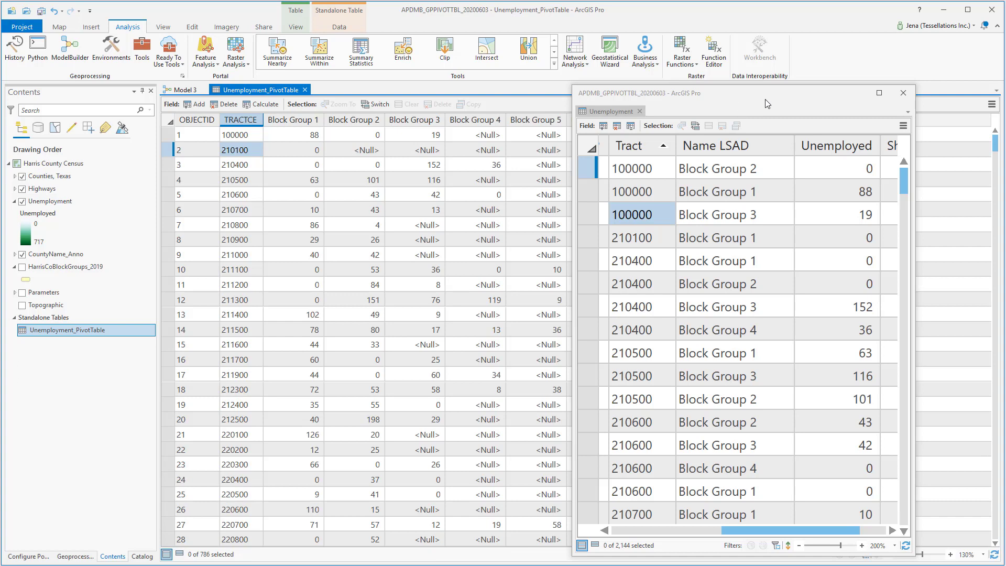
click(845, 100)
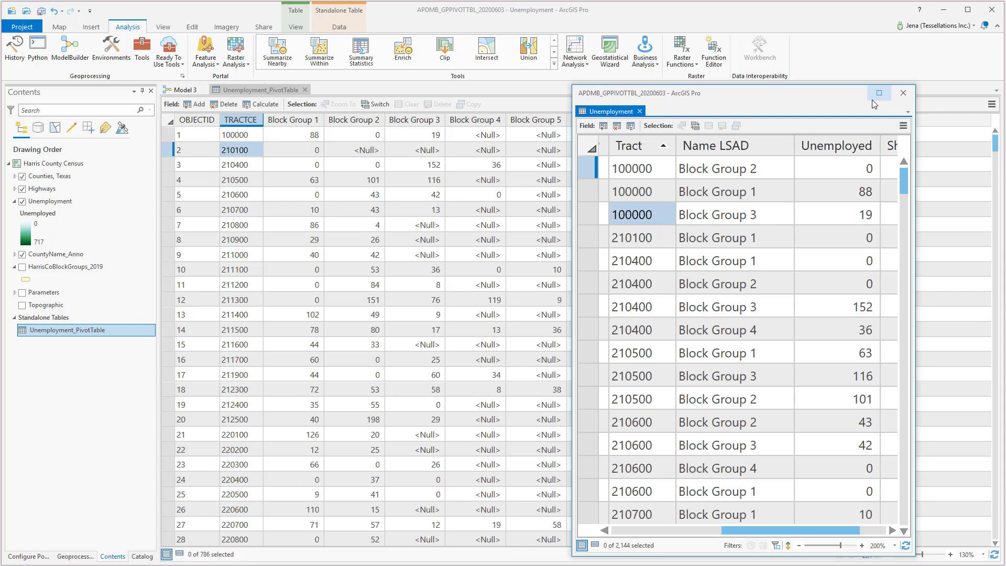
Step: Close the Unemployment table window, then select and copy all 786 pivot records
click(904, 95)
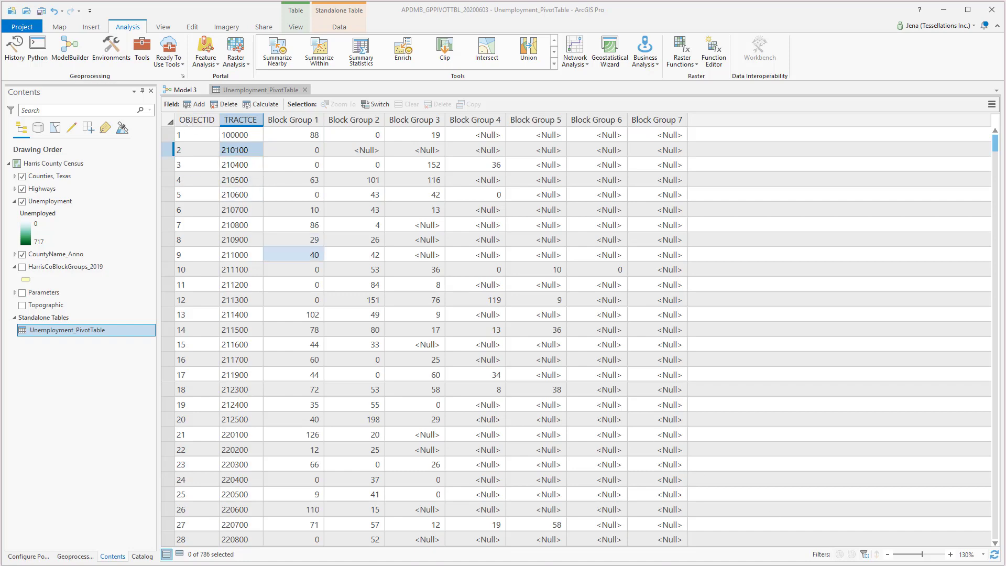
key(ctrl+Home)
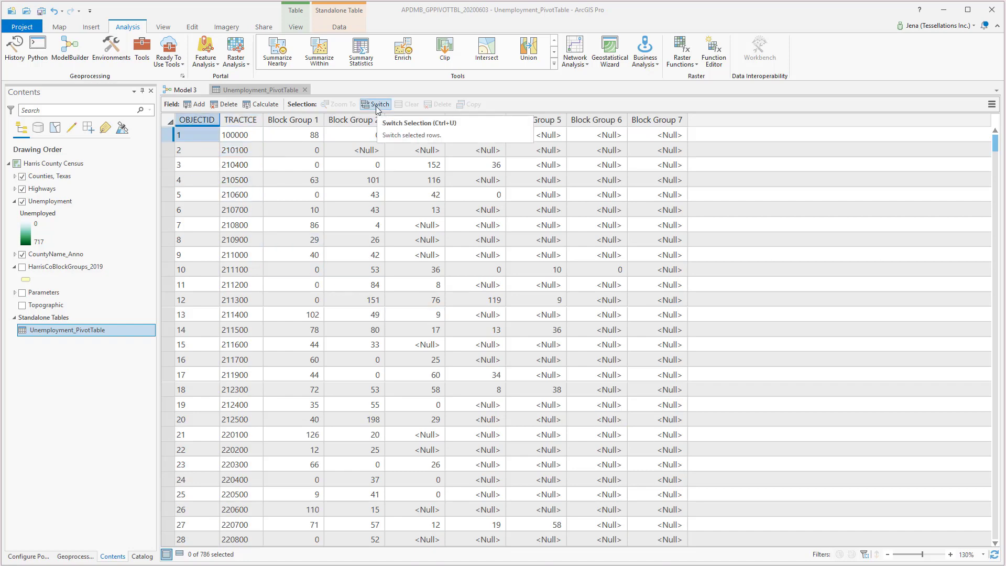
click(375, 106)
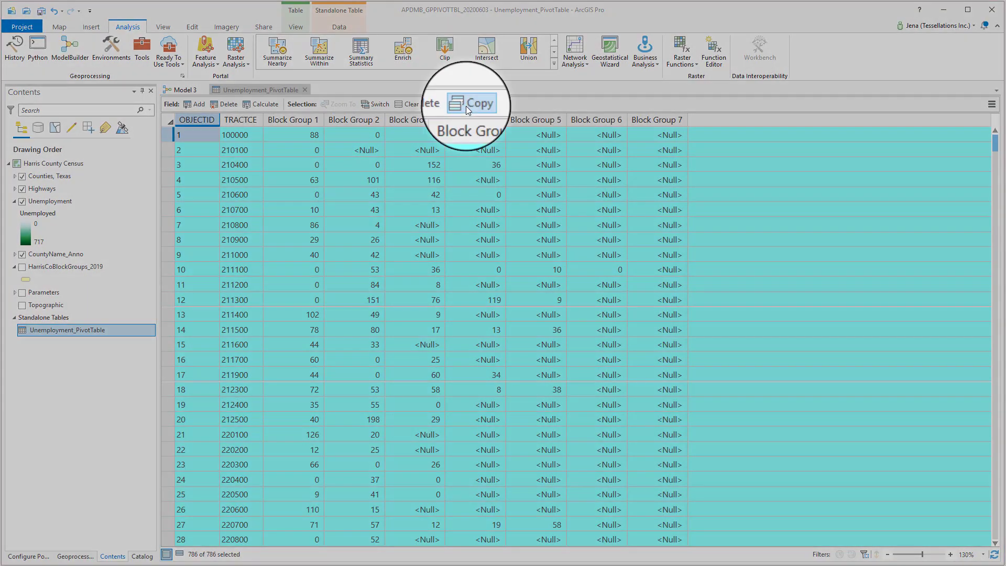
click(466, 104)
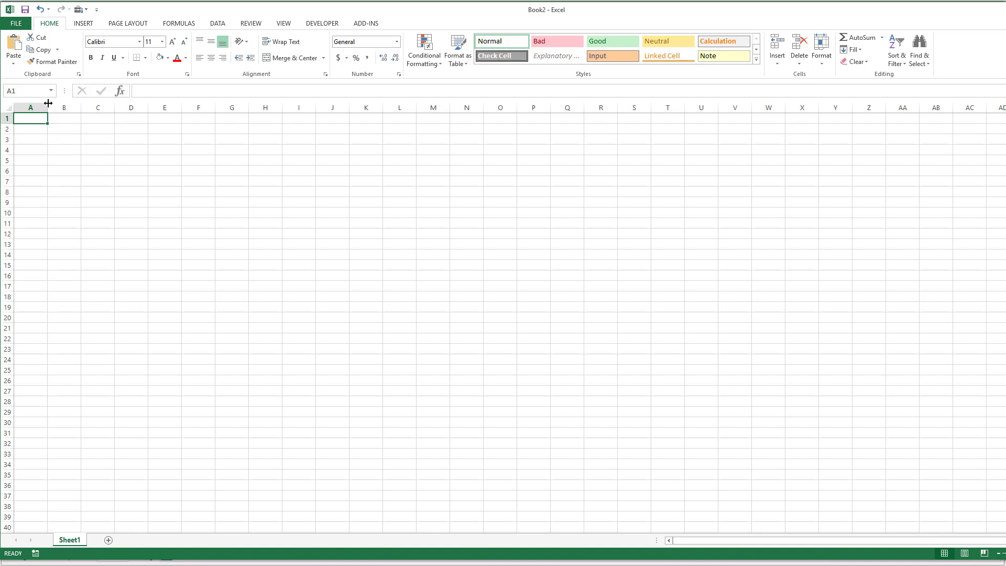
Step: Paste the pivot records into Book2 and check the data ends at row 787
key(ctrl+v)
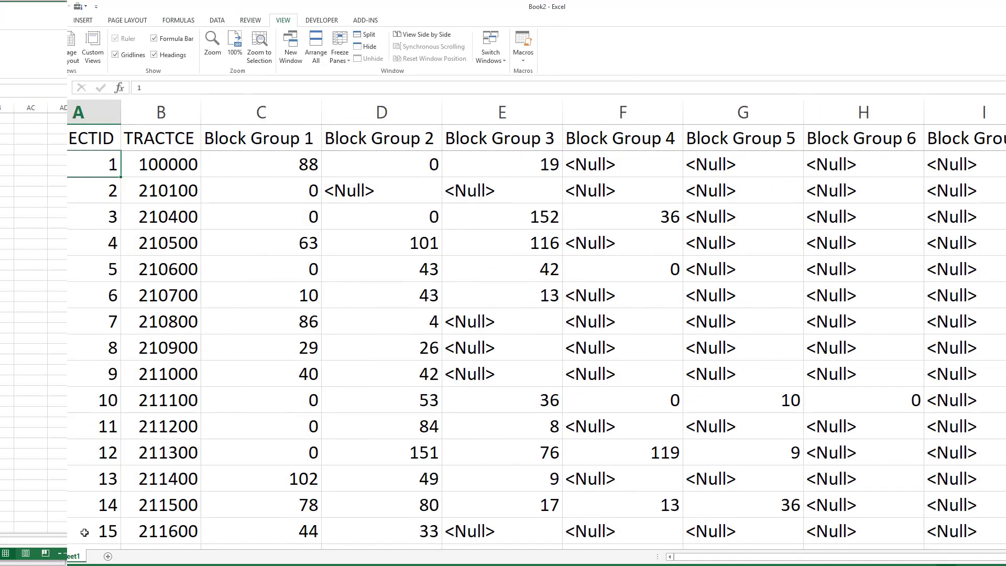
click(84, 532)
key(ctrl+End)
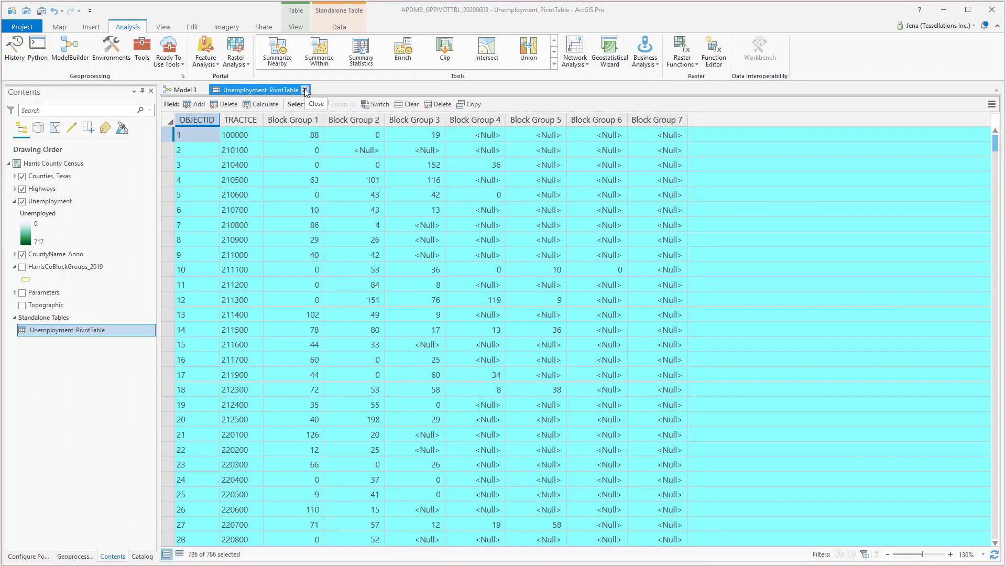
Step: Review Unemployment_PivotTable's context options, then cancel renaming the entry
right_click(67, 330)
mouse_move(96, 506)
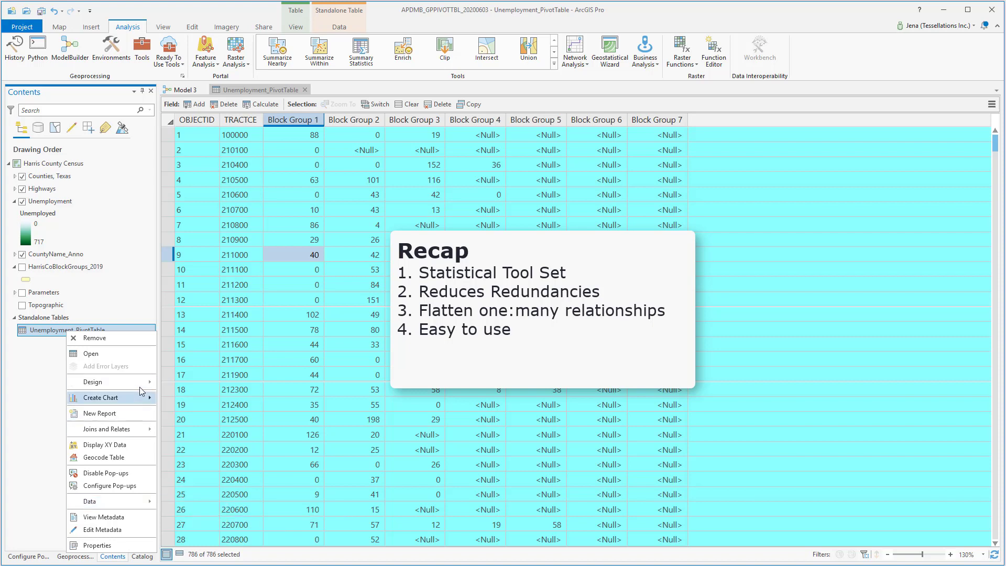
mouse_move(141, 391)
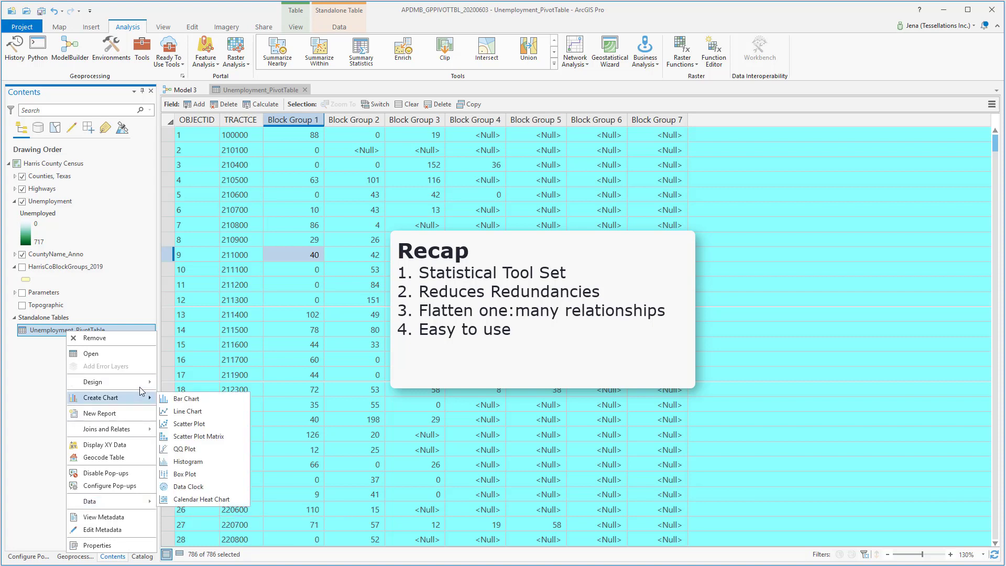
click(42, 334)
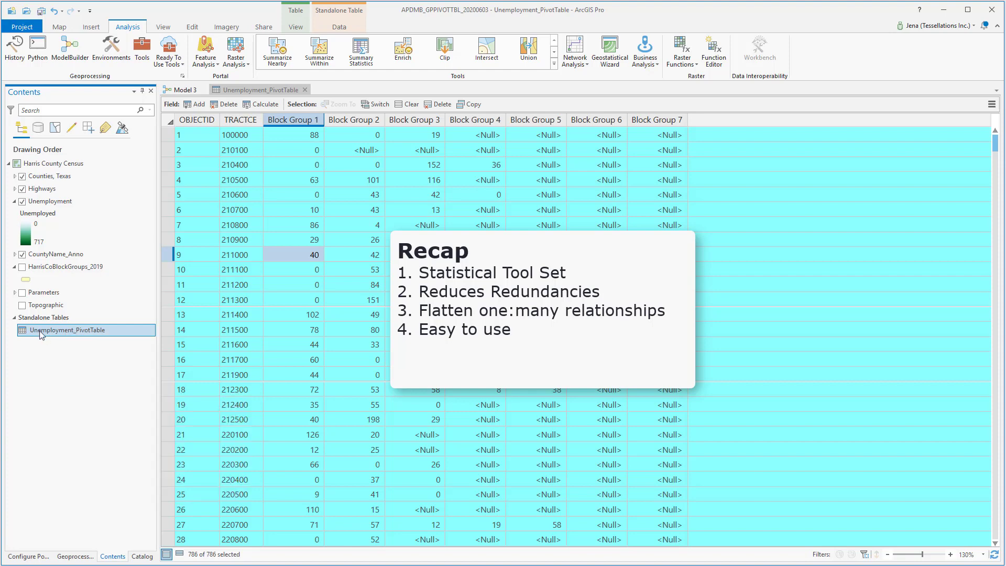
click(33, 344)
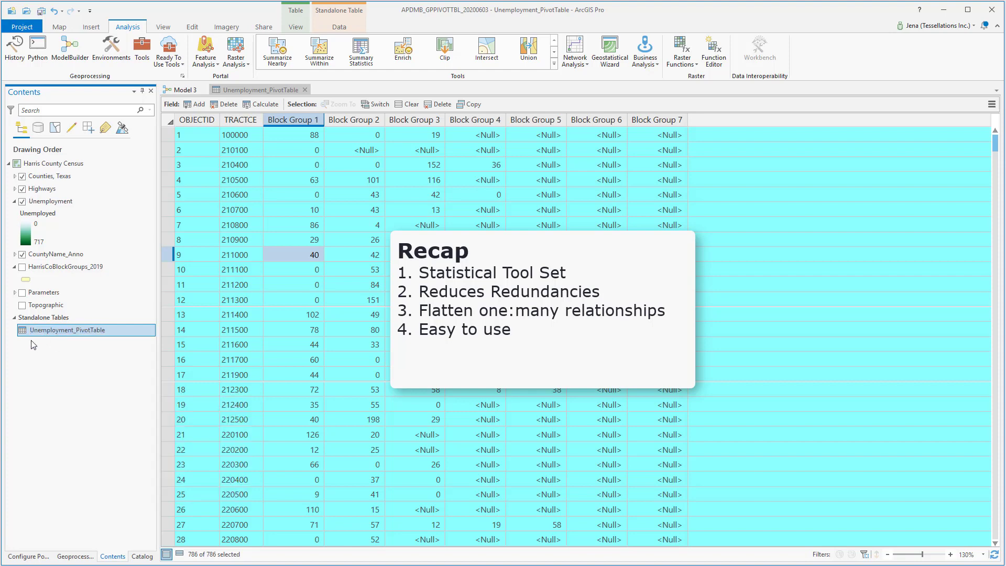